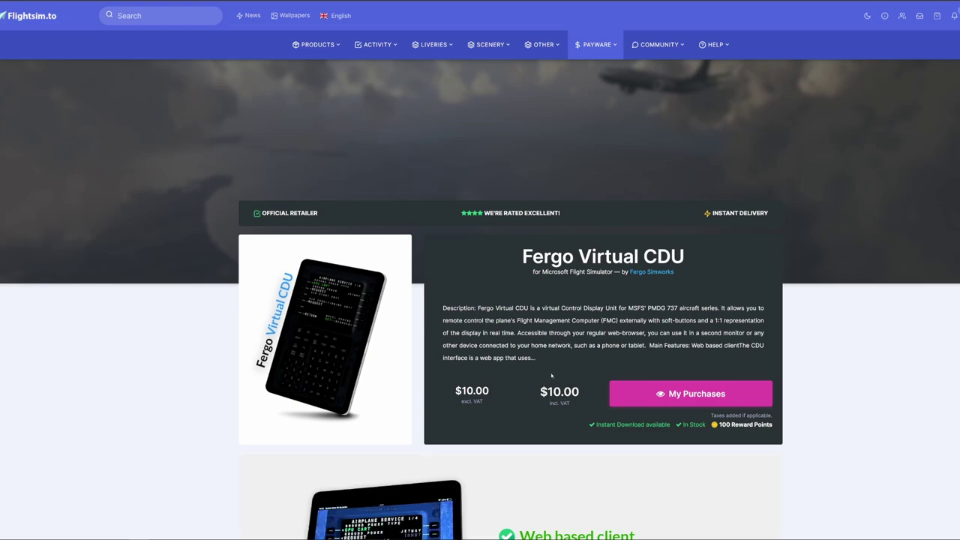
Step: Review the Fergo Virtual CDU product page, including its images, feature descriptions and version details
scroll(551, 375, "down", 3)
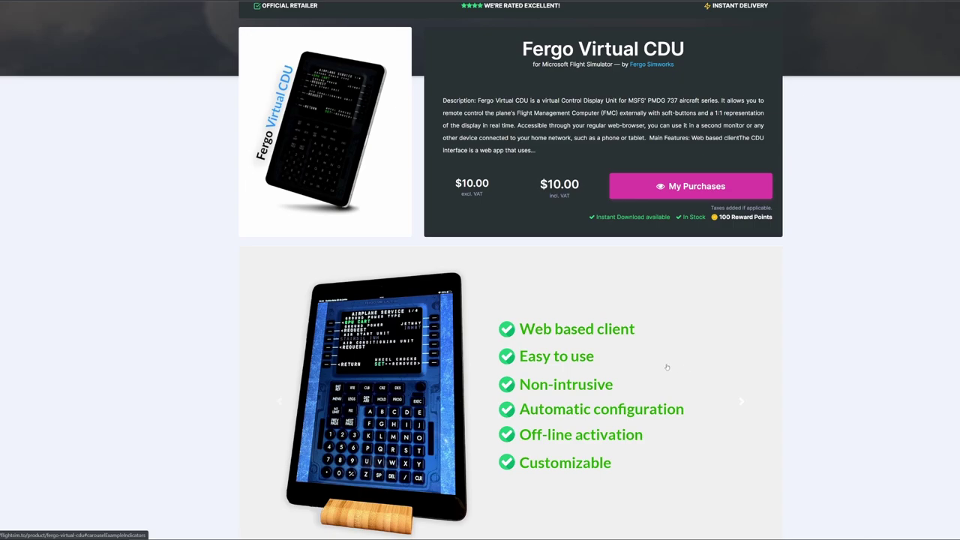
scroll(660, 366, "down", 3)
scroll(658, 367, "down", 2)
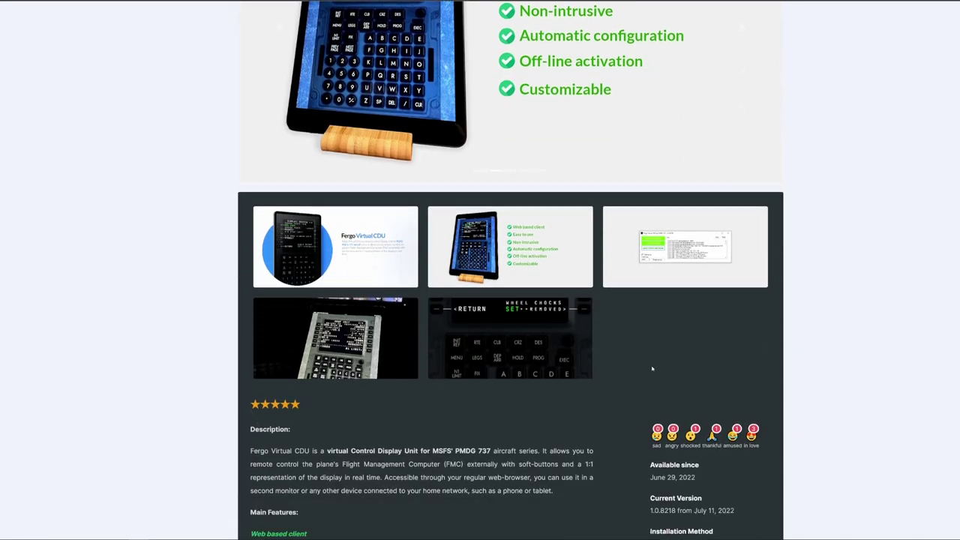
scroll(651, 367, "down", 3)
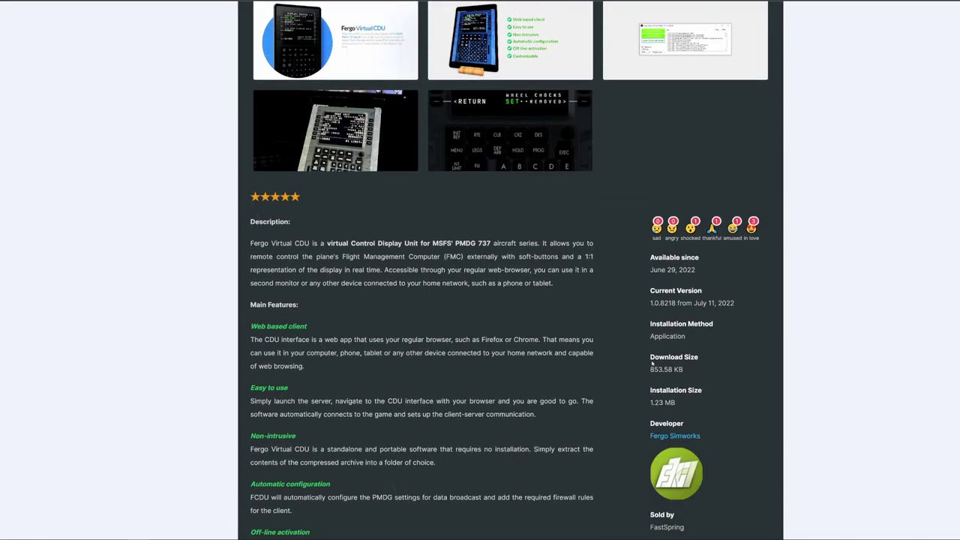
scroll(649, 360, "down", 2)
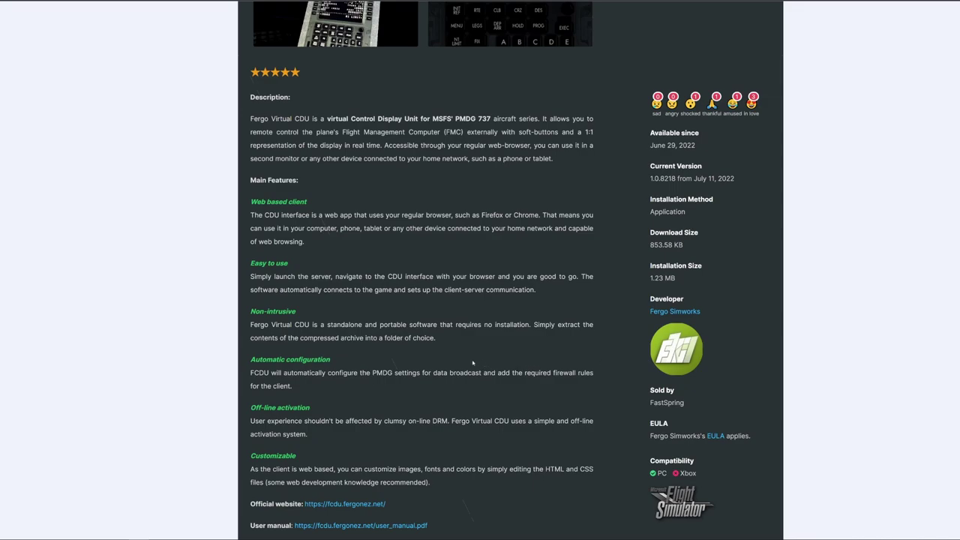
scroll(466, 364, "up", 4)
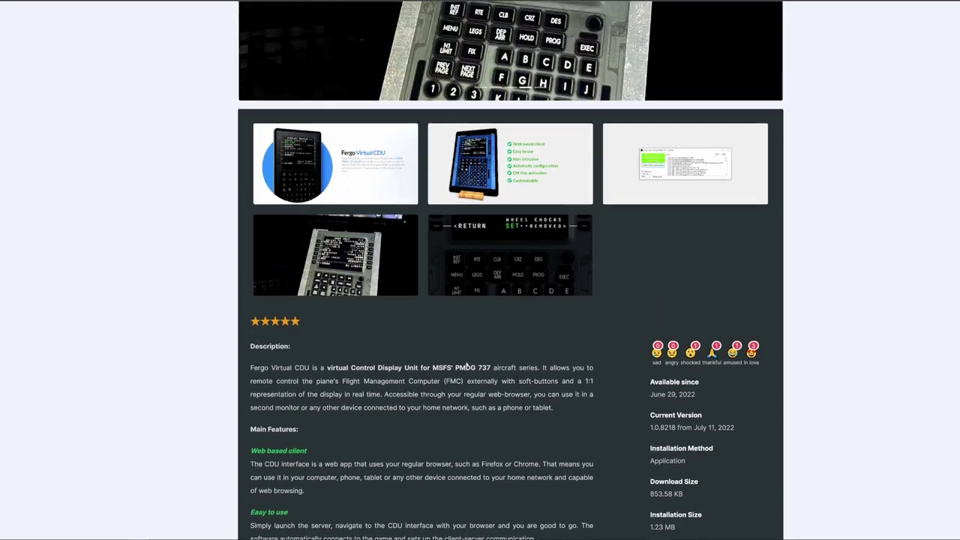
scroll(466, 364, "up", 2)
scroll(466, 364, "up", 4)
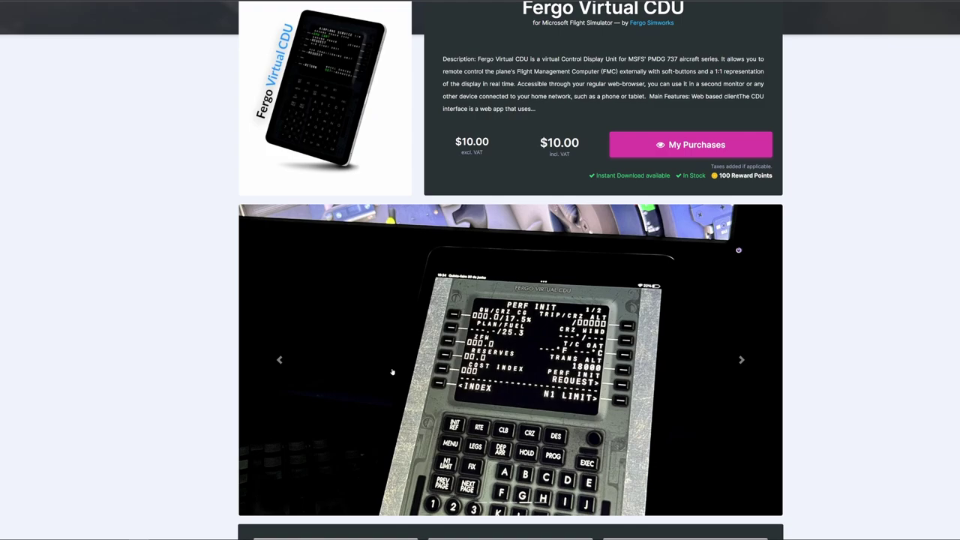
scroll(392, 372, "up", 4)
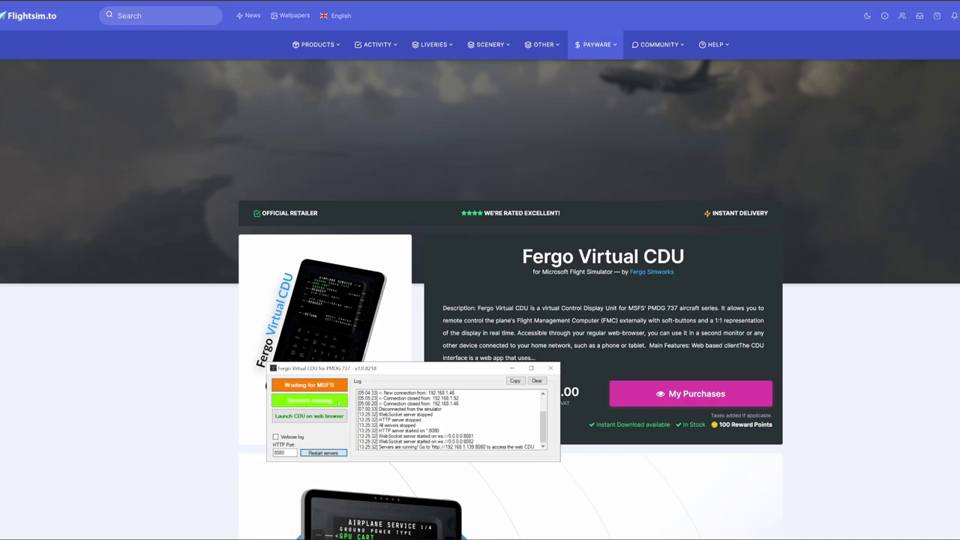
Step: Restart the Fergo Virtual CDU servers and clear the log
left_click(323, 453)
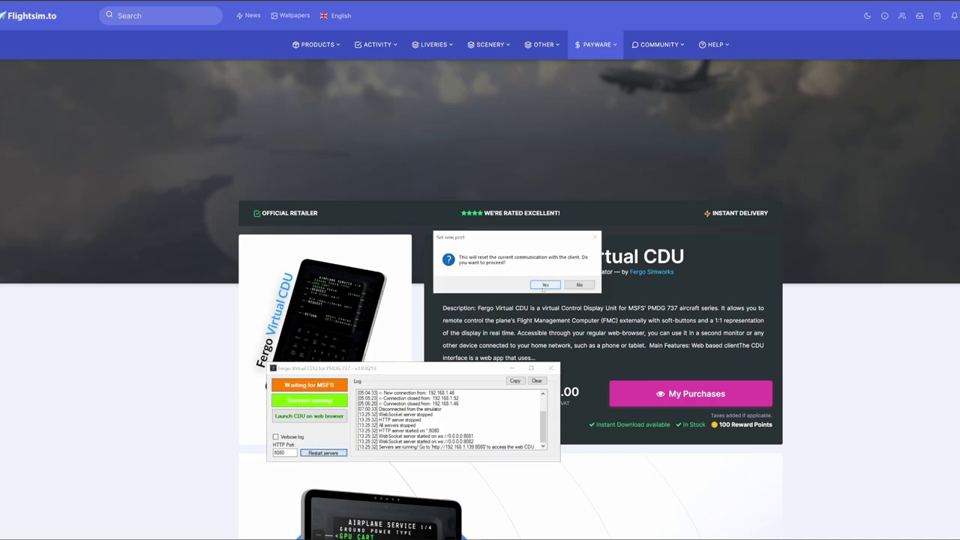
left_click(546, 285)
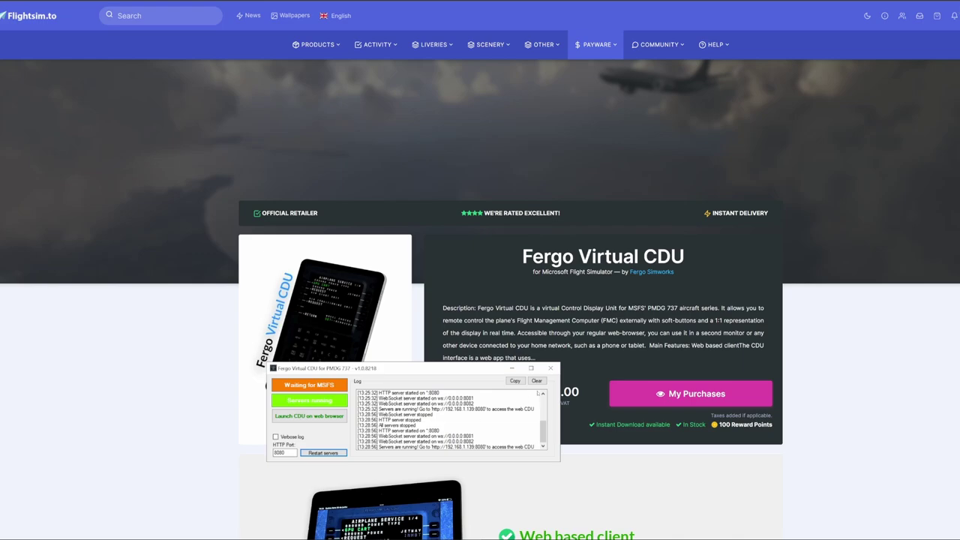
left_click(537, 380)
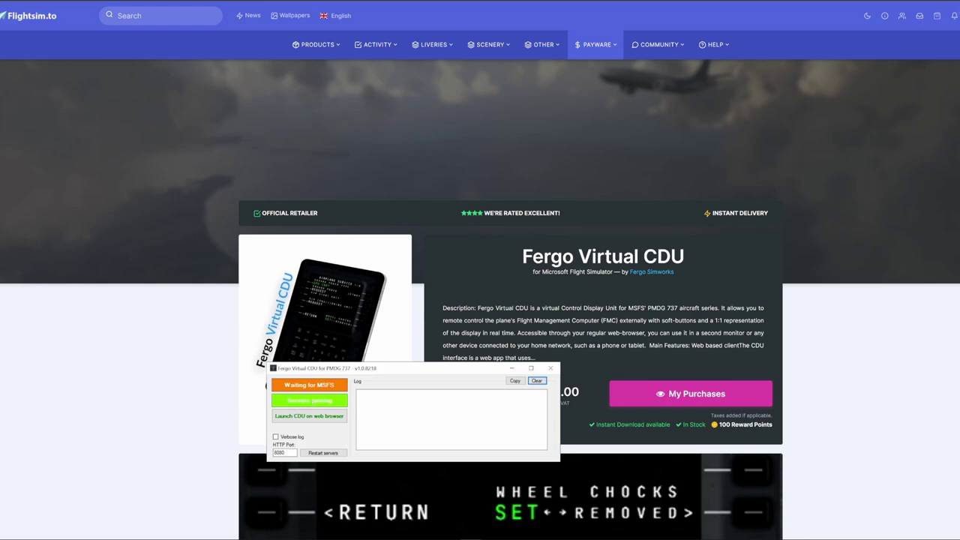
Step: Launch the CDU in the web browser and switch on the battery on the aircraft's overhead panel
left_click(320, 417)
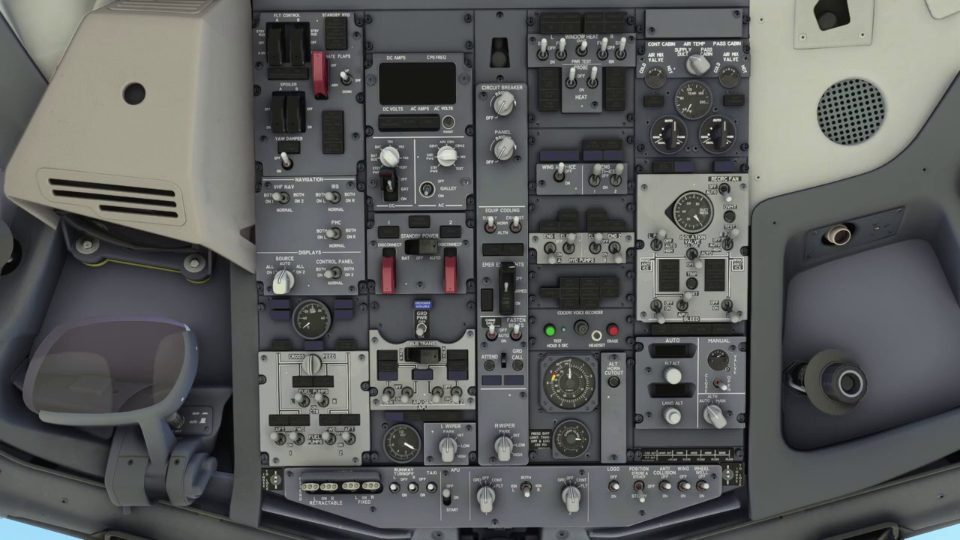
left_click(391, 176)
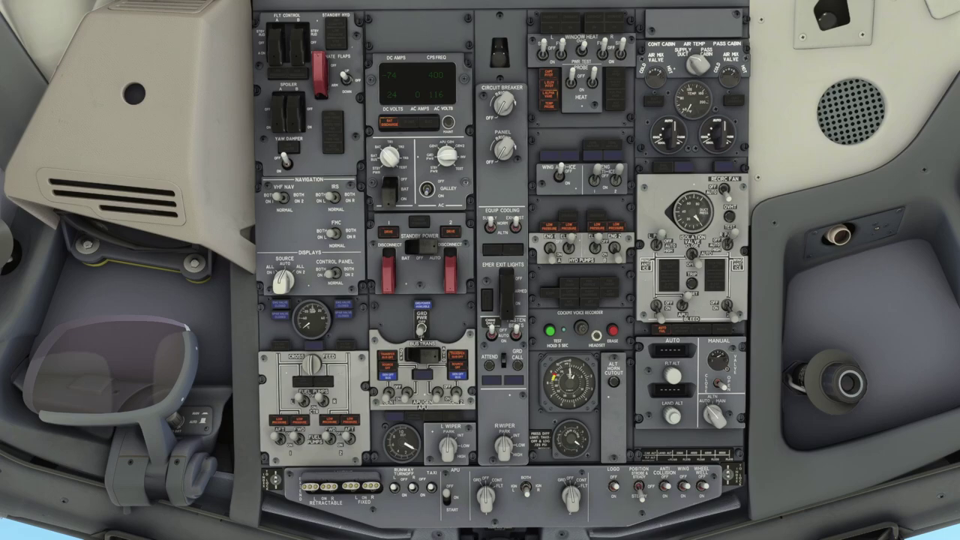
mouse_move(480, 8)
key("ctrl+5")
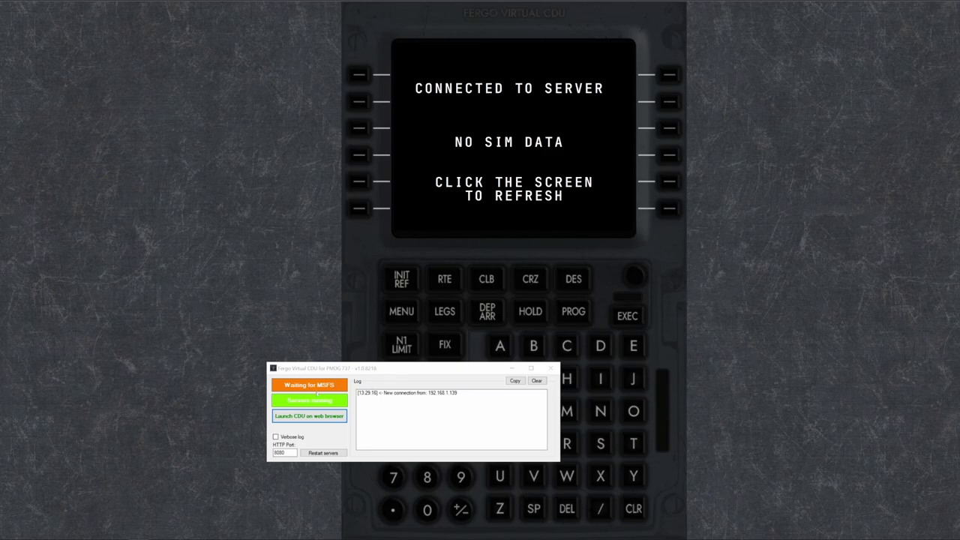
Step: Close the Fergo Virtual CDU server and relaunch it by running FergoCDU.exe from the fcdu folder
left_click(553, 368)
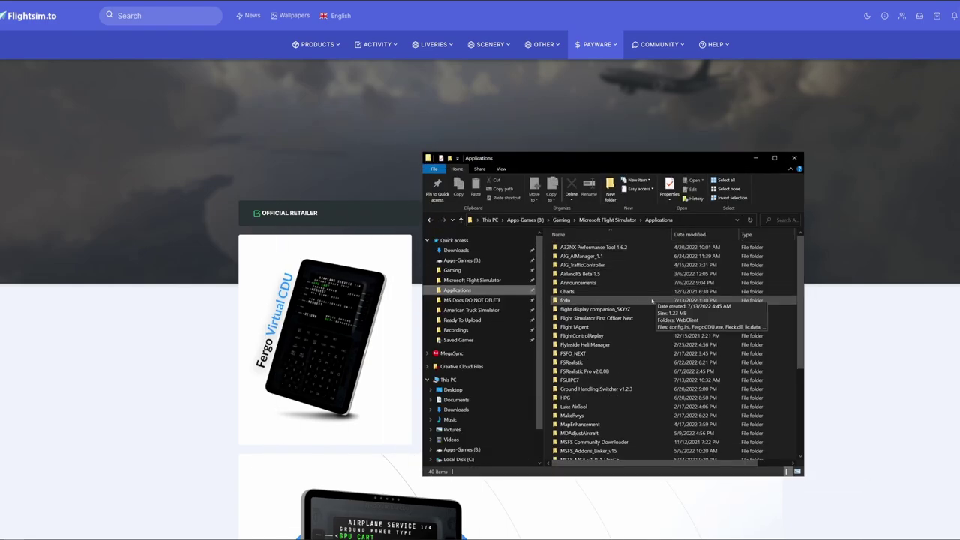
double_click(652, 301)
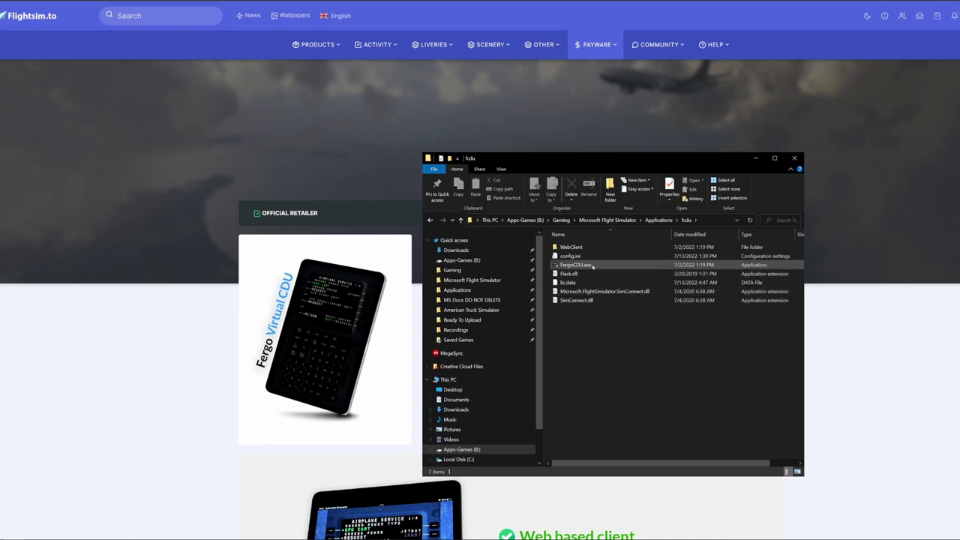
double_click(592, 266)
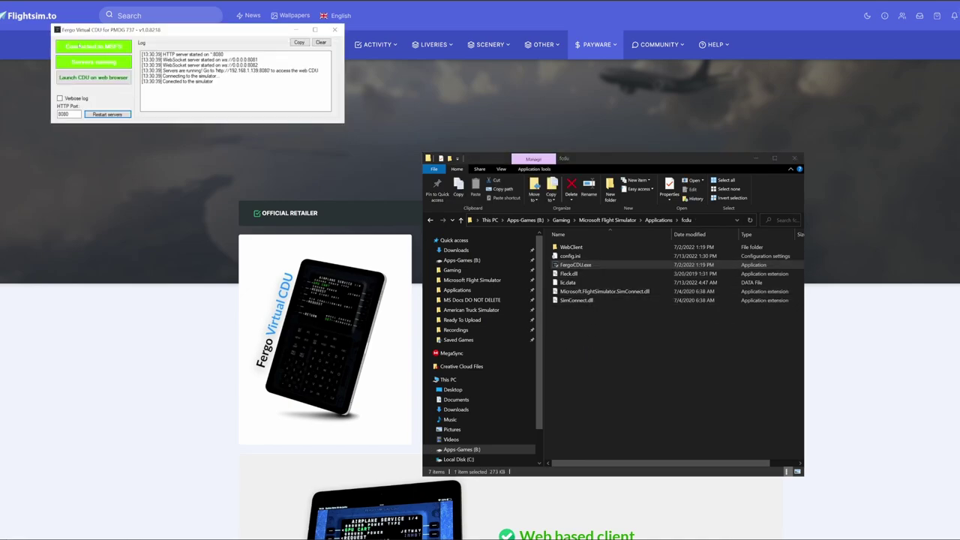
left_click_drag(239, 30, 322, 320)
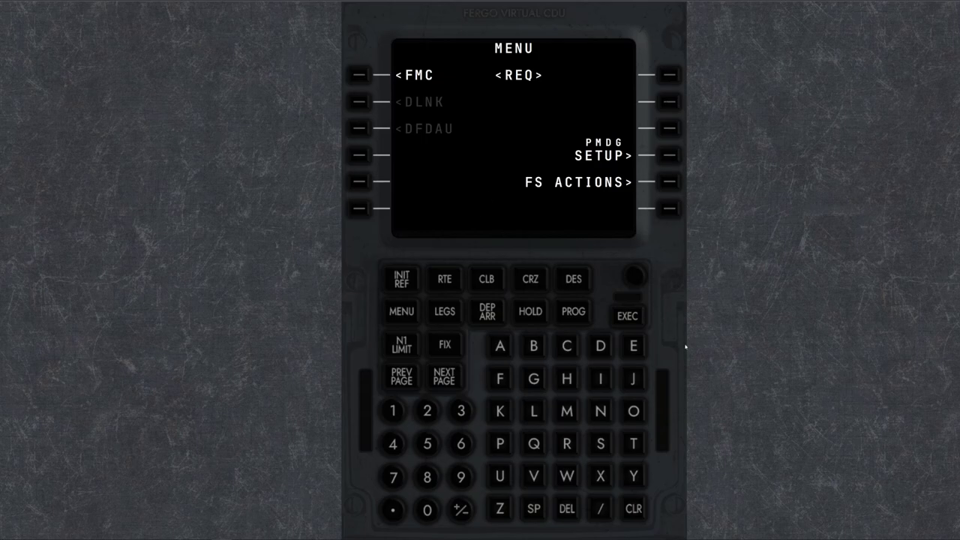
Step: Look at the FS ACTIONS page on the virtual CDU, then open the FMC page and clear its scratchpad message
left_click(676, 182)
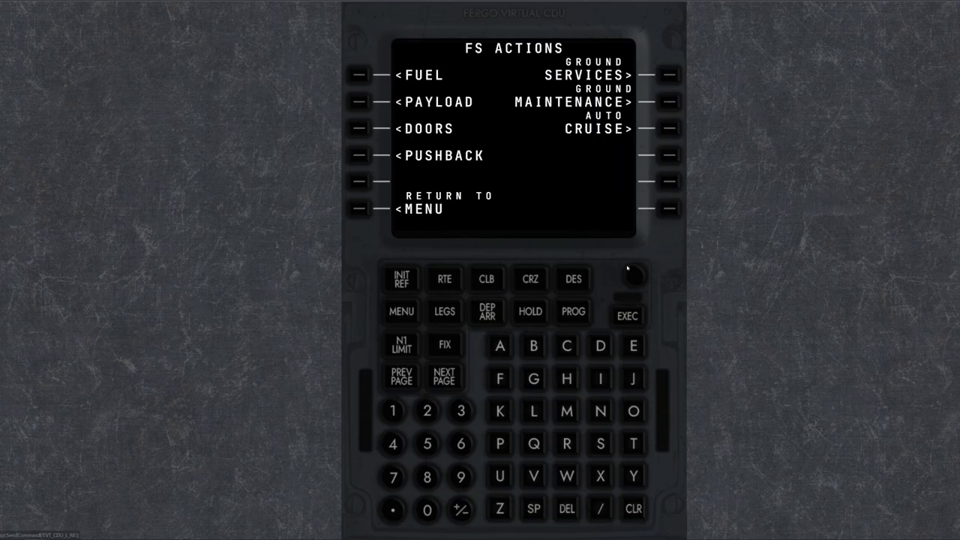
left_click(400, 315)
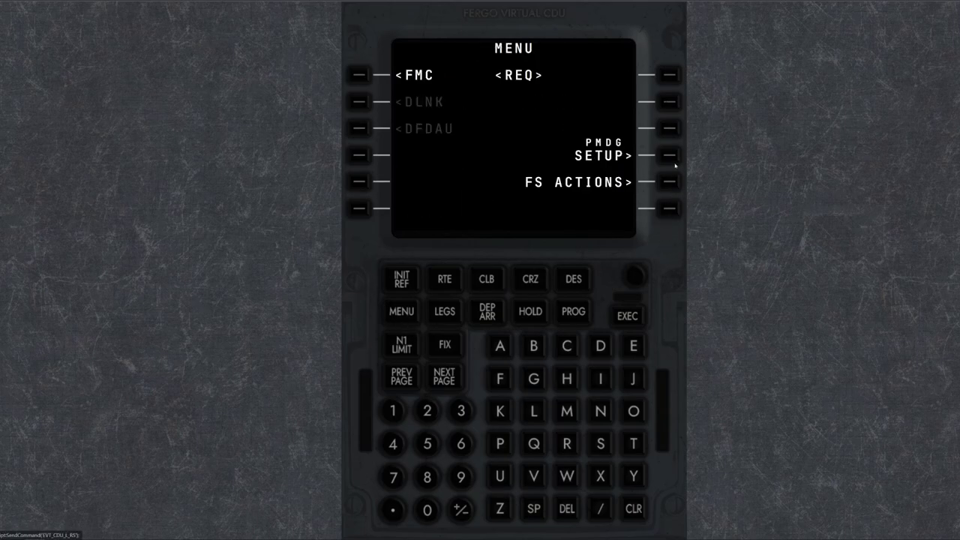
left_click(377, 76)
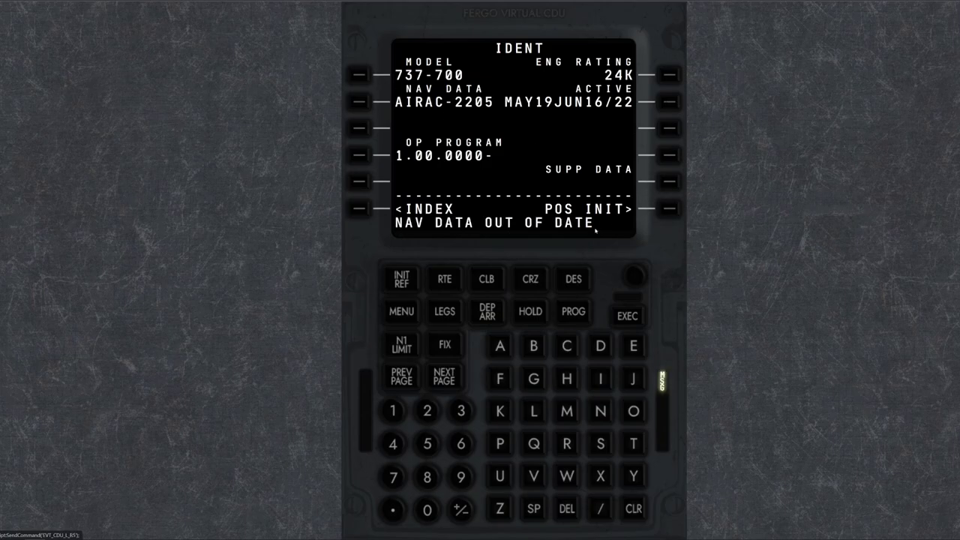
left_click(637, 511)
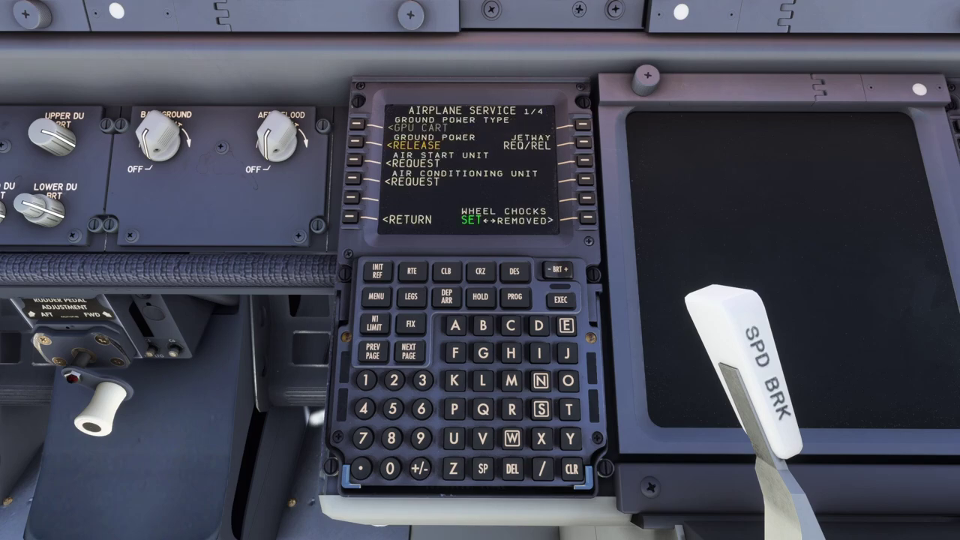
Step: Connect ground power to the aircraft with the GRD PWR switch on the overhead panel
key("ctrl+space")
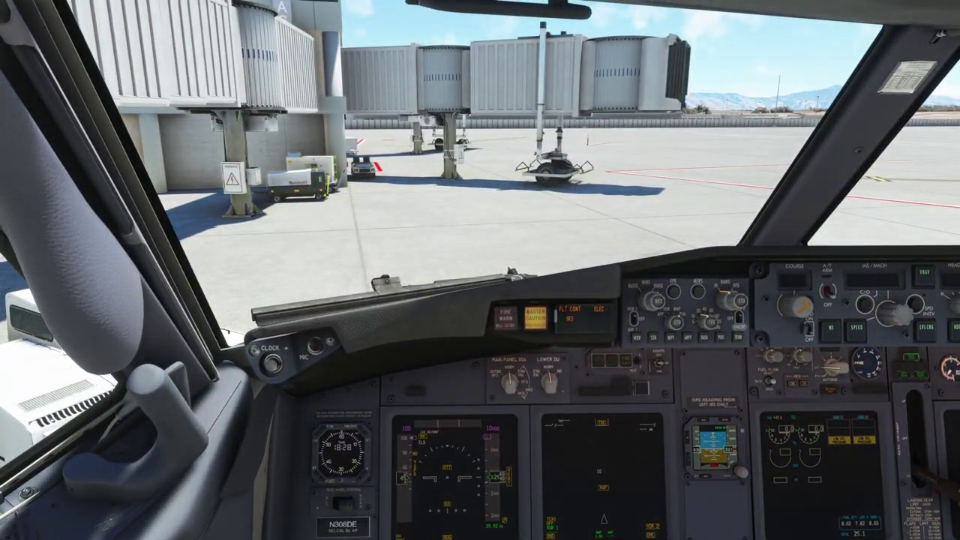
key("ctrl+5")
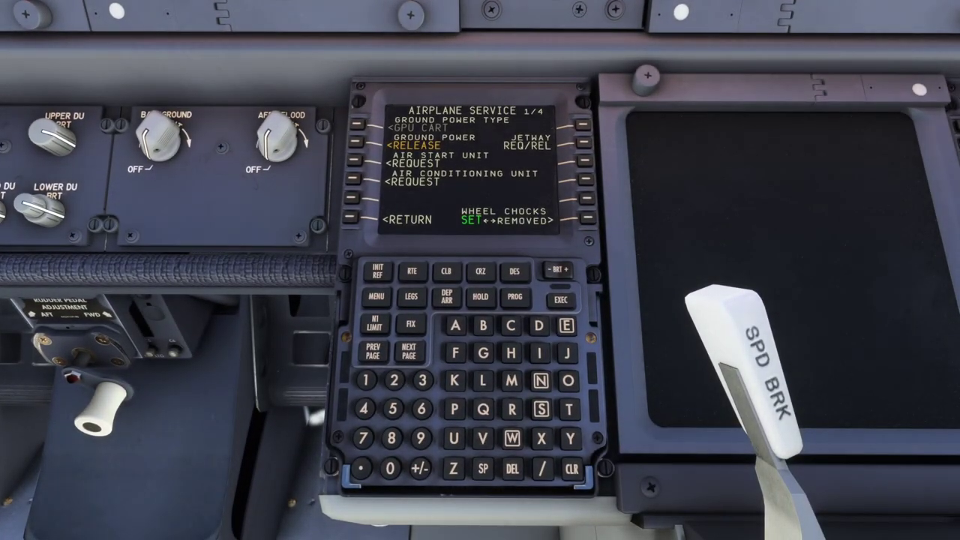
key("alt+2")
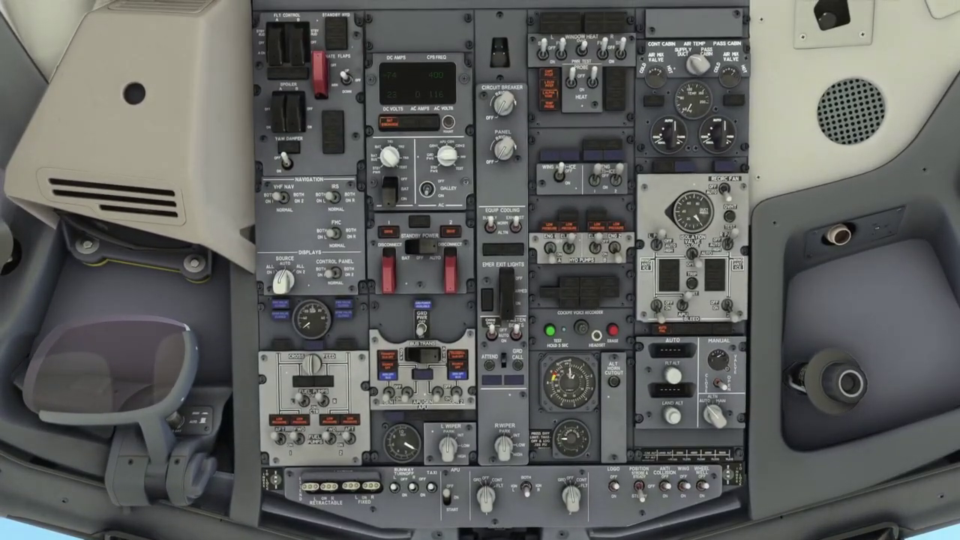
key("alt+3")
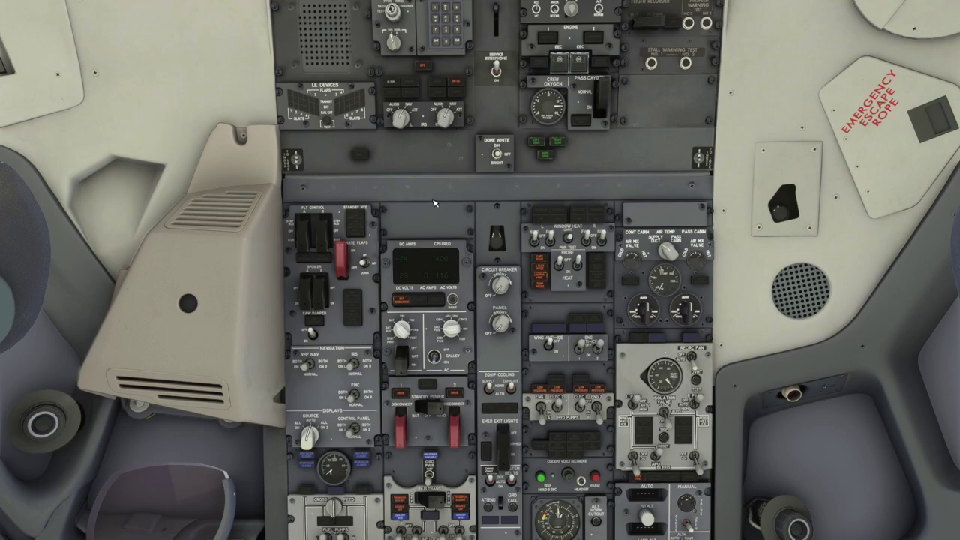
left_click(429, 478)
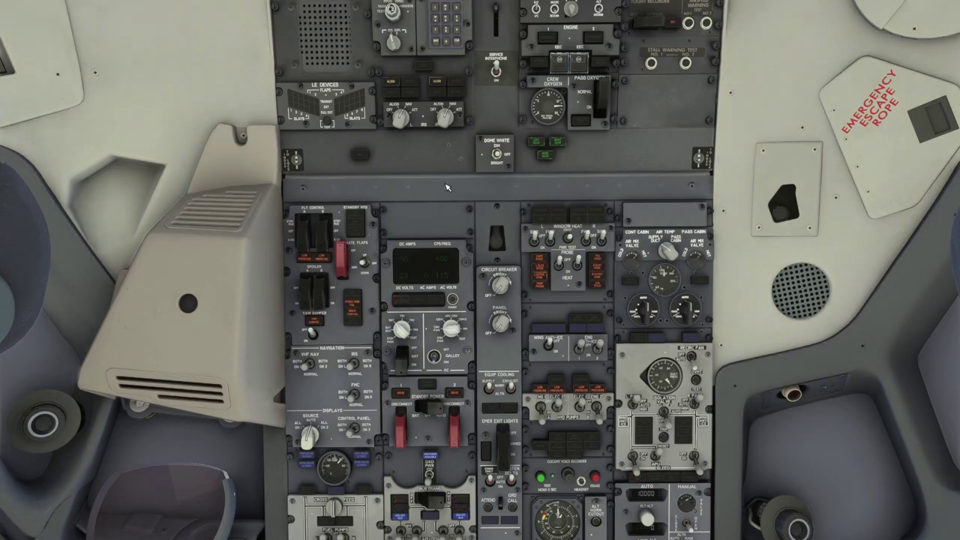
key("ctrl+3")
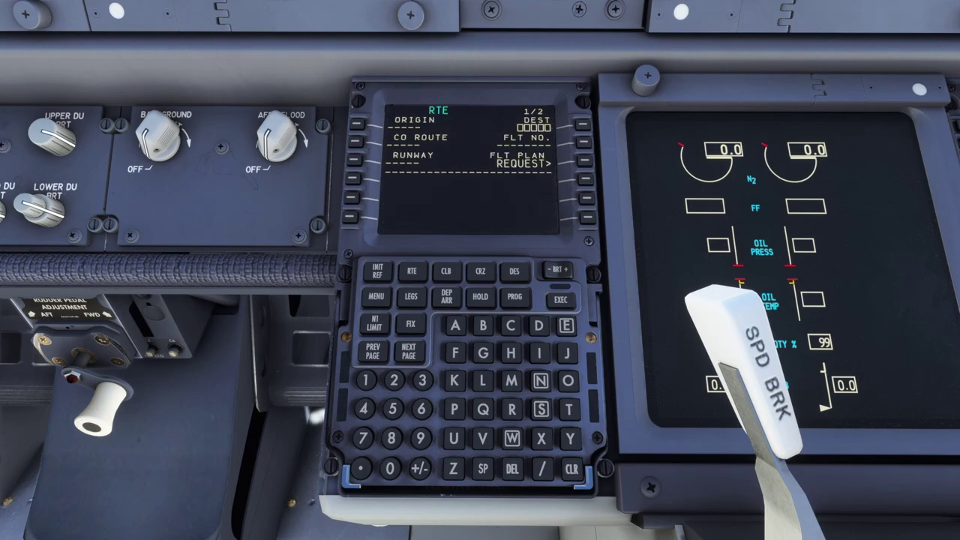
Step: Enter KTUS as the origin and KLAX as the destination on the RTE page
type("KTUS")
type("KLA")
type("X")
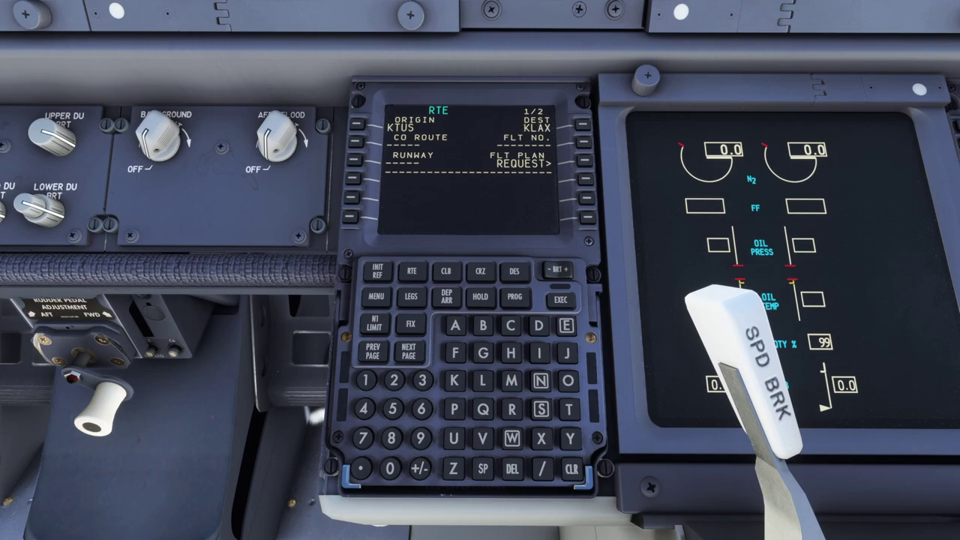
type("DL")
Step: Set the flight number to DAL5536 on the RTE page
key("BackSpace")
type("AL5536")
left_click(585, 142)
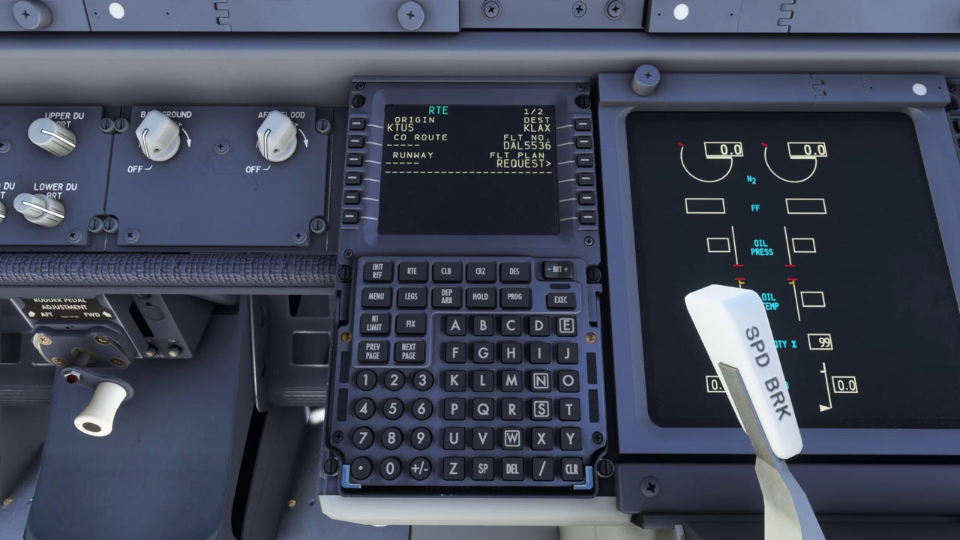
Step: Select the WLDKT3 departure with the GBN transition and runway 29R for KTUS, and return to the route
left_click(409, 351)
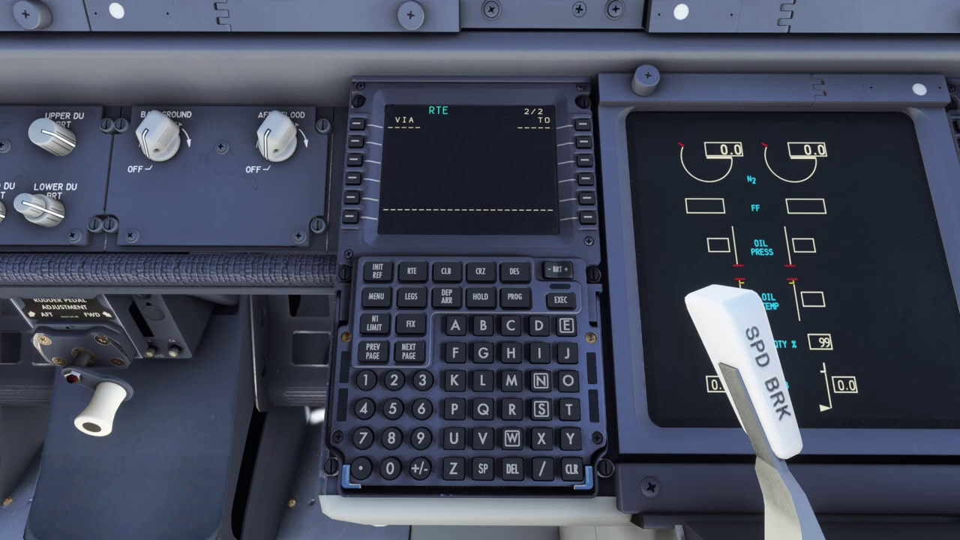
left_click(446, 297)
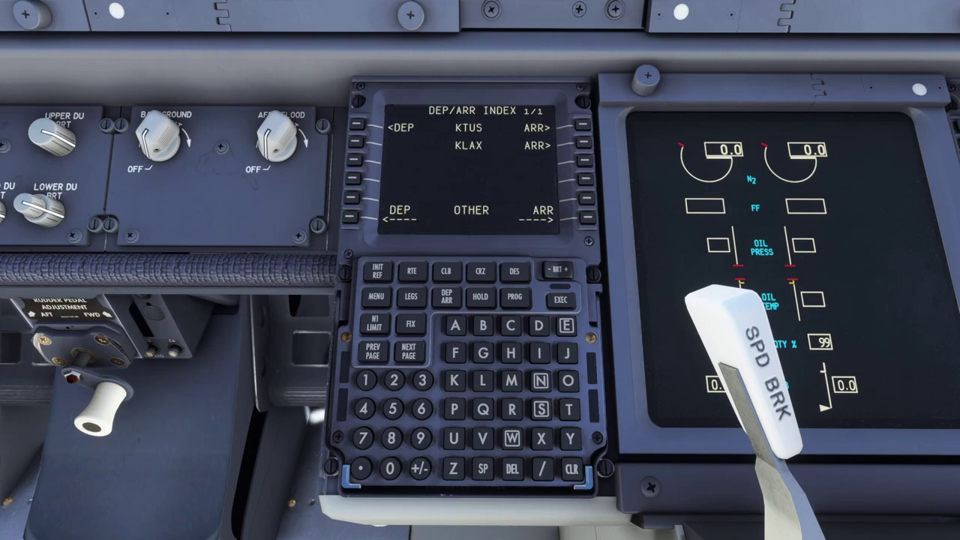
left_click(358, 125)
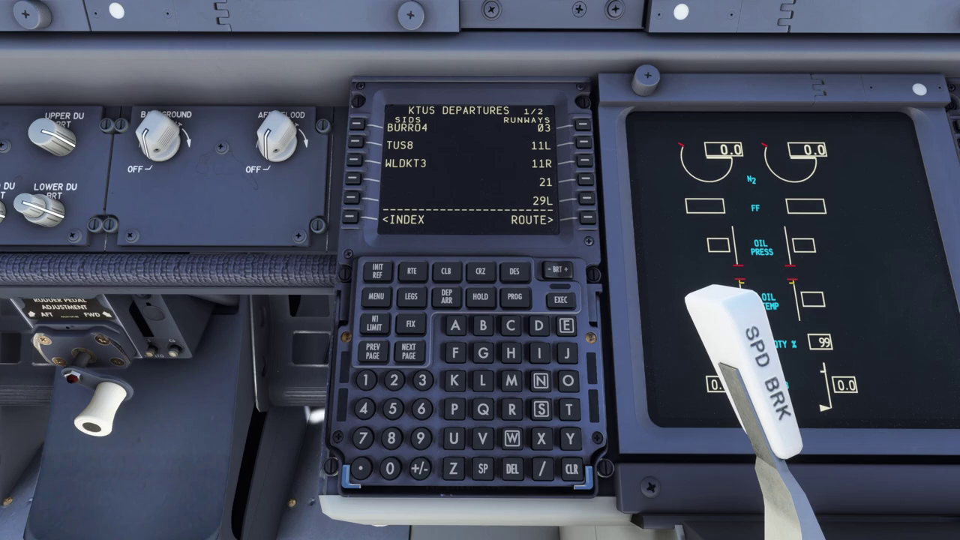
left_click(357, 160)
left_click(355, 161)
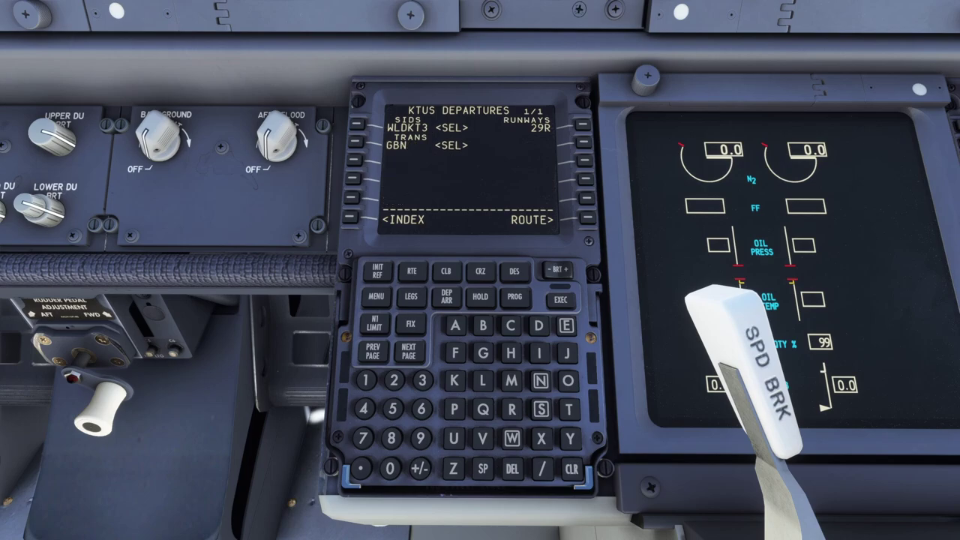
left_click(584, 124)
left_click(587, 217)
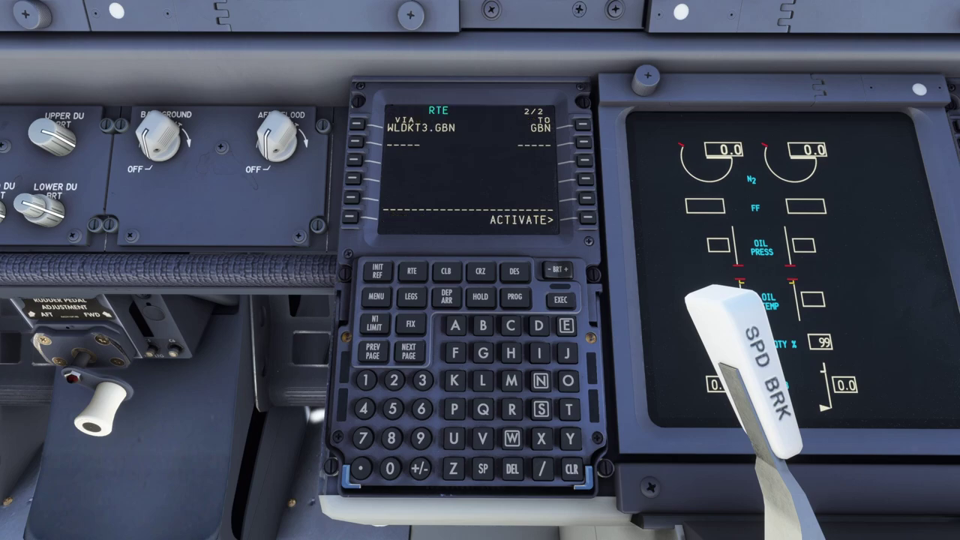
Step: Enter J10 in the scratchpad as the airway following GBN
type("J105")
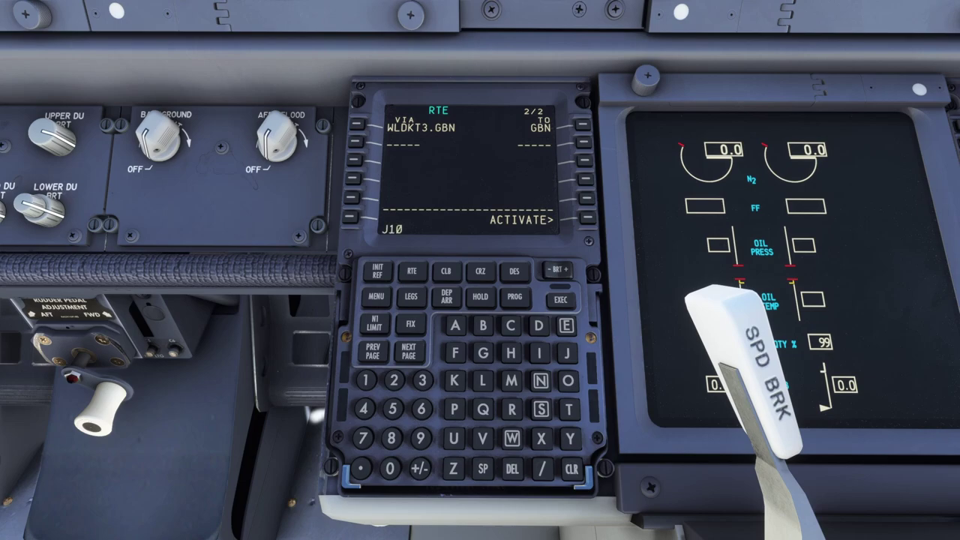